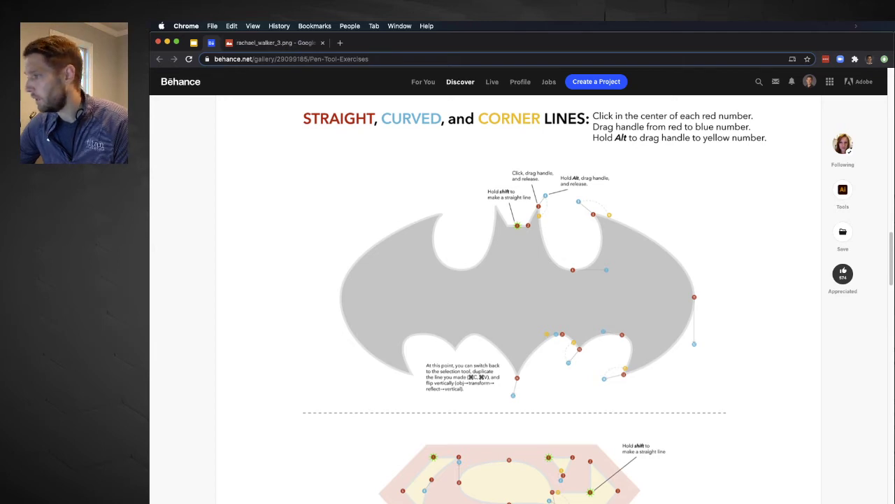
key("super+Tab")
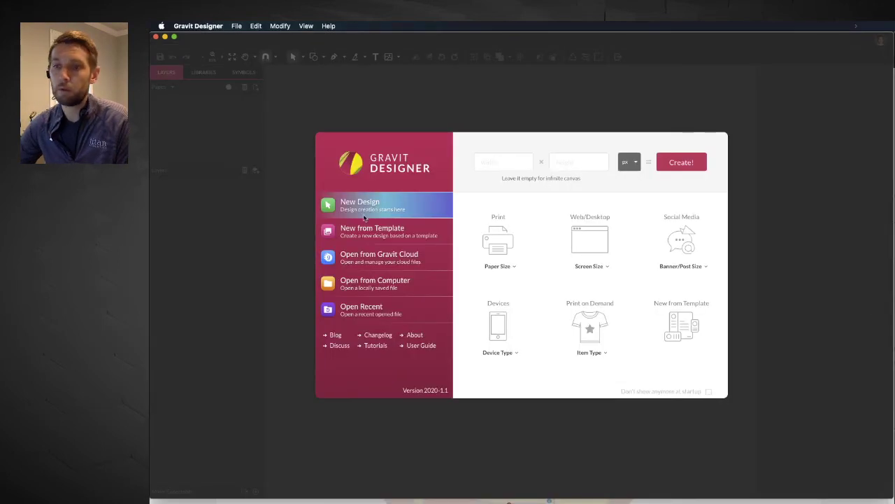
left_click(378, 281)
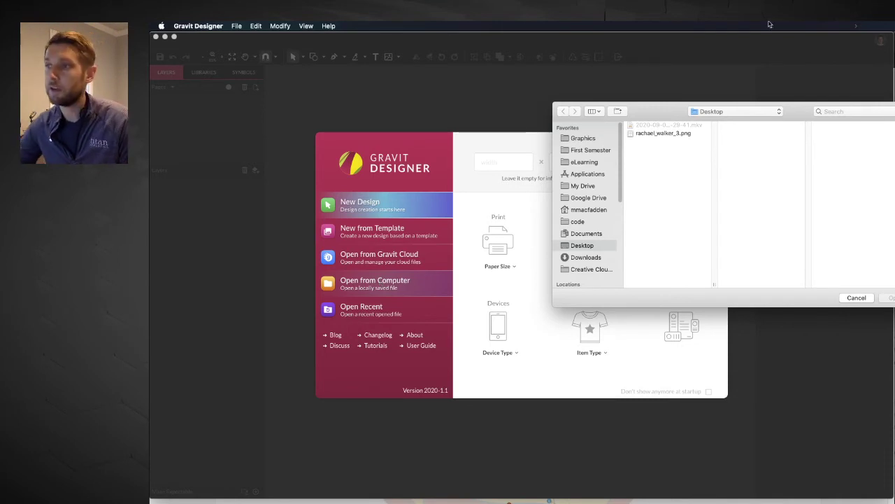
double_click(674, 134)
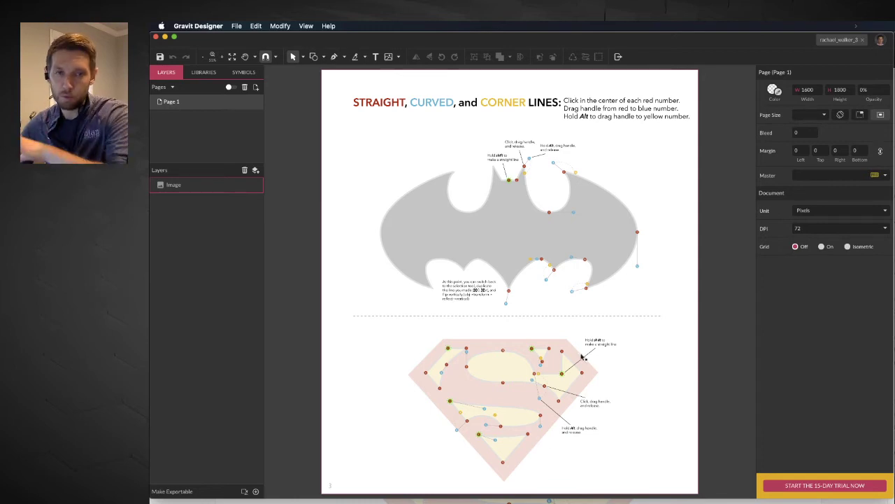
Step: Lock the imported image layer and deselect it
left_click(191, 185)
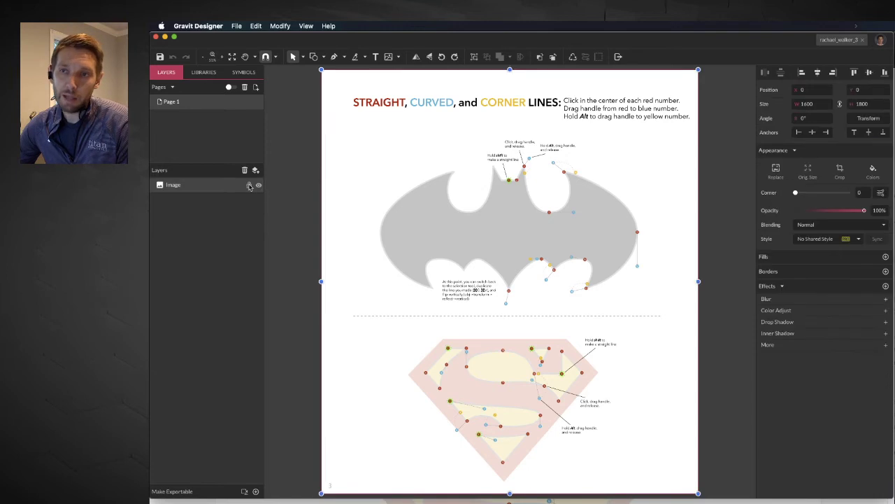
left_click(468, 211)
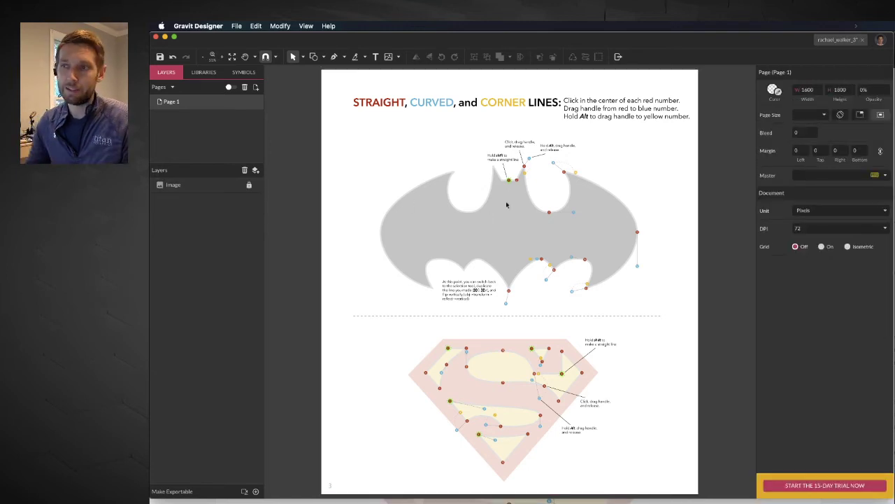
Step: Start a Pen tool path on the bat template with a straight horizontal segment from point 1 to point 2
scroll(530, 189, "up", 1)
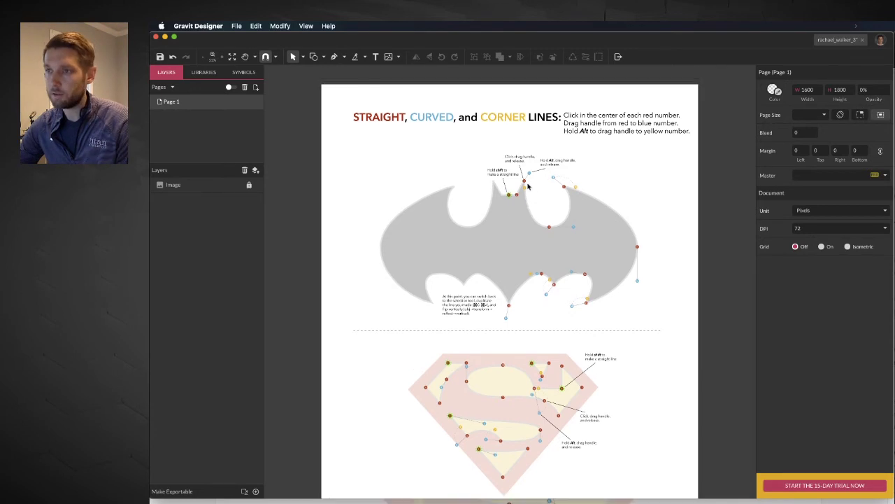
scroll(526, 205, "down", 1)
scroll(526, 191, "up", 5)
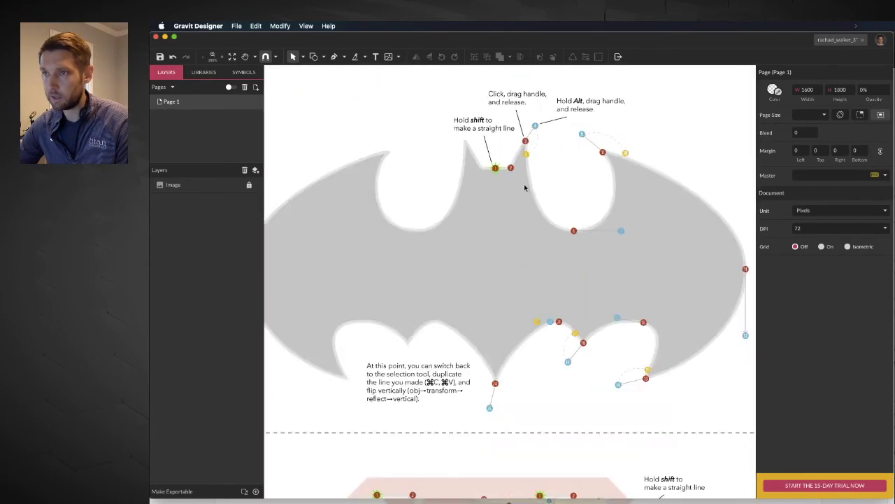
scroll(525, 181, "up", 3)
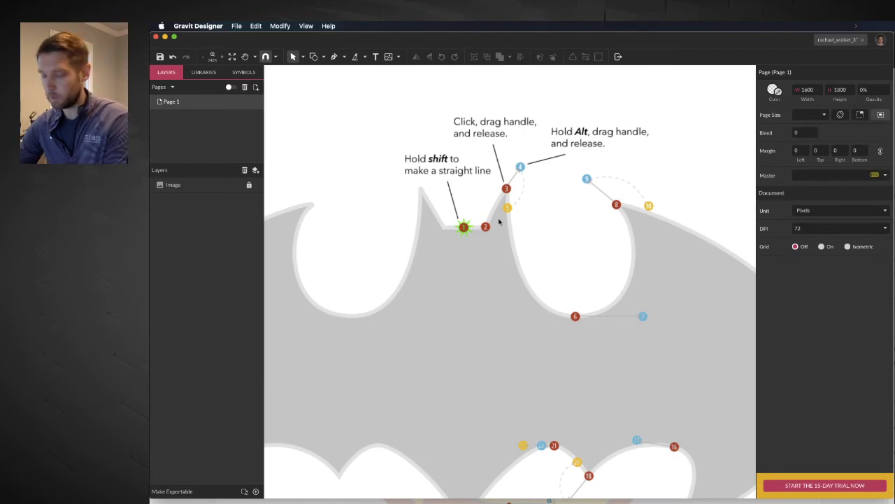
key("p")
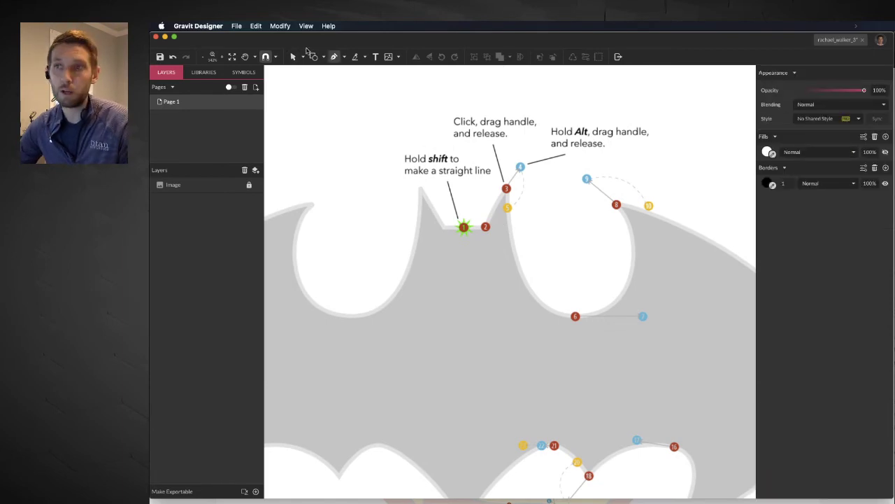
left_click(464, 228)
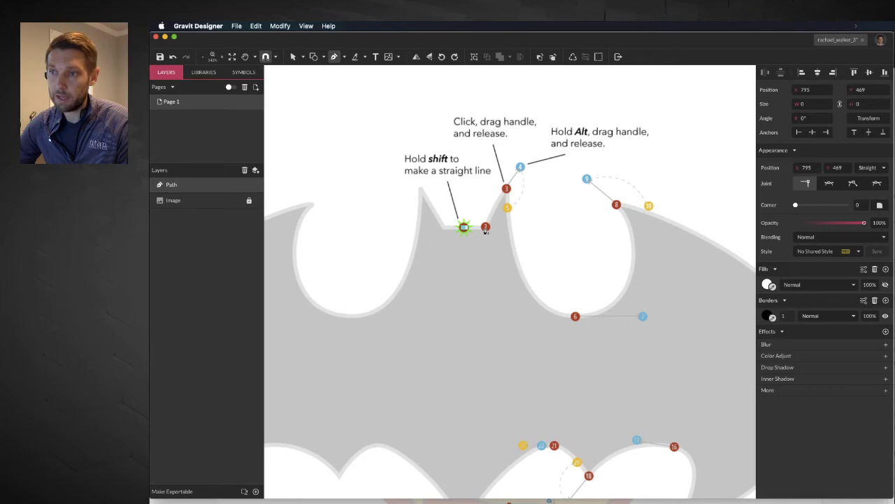
left_click(485, 228)
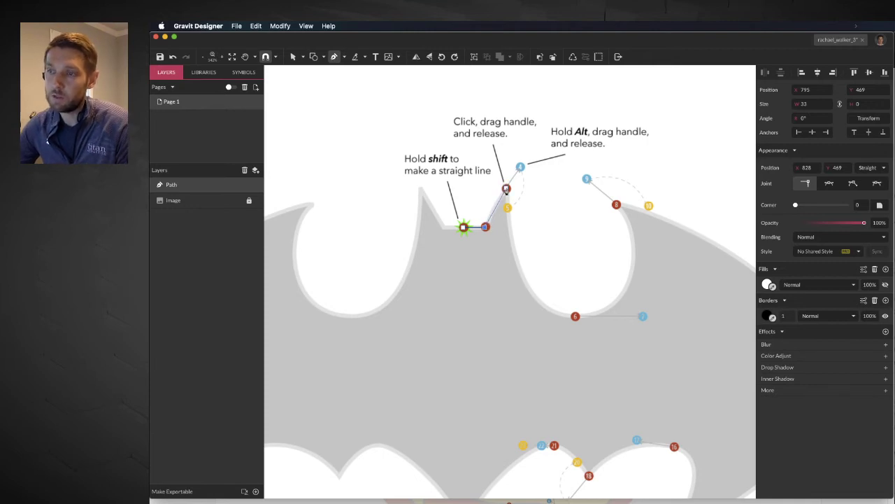
left_click(506, 189)
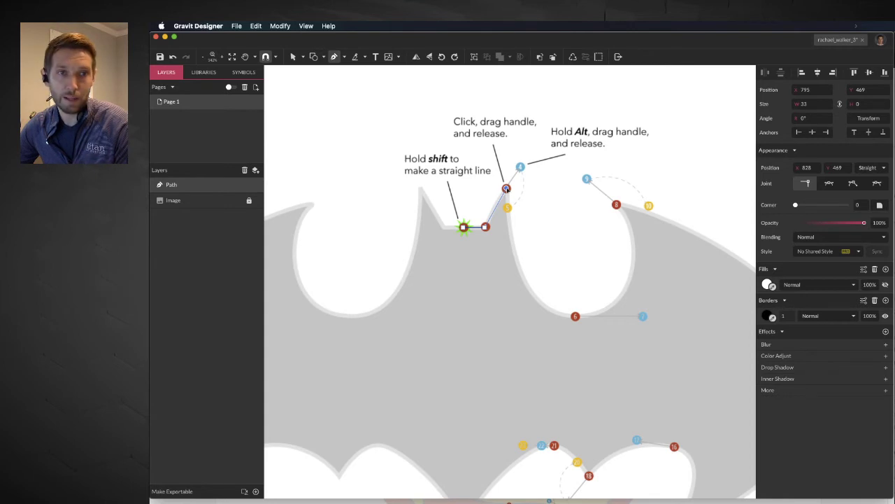
left_click_drag(507, 189, 520, 168)
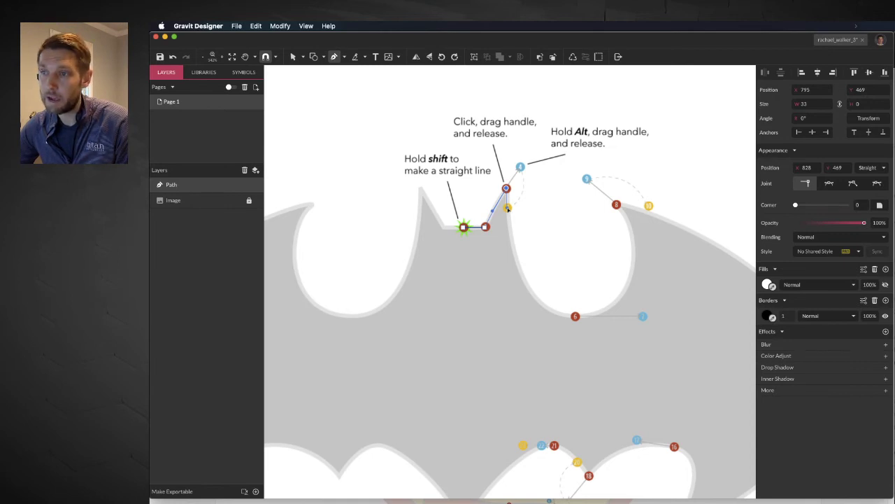
left_click_drag(508, 209, 534, 161)
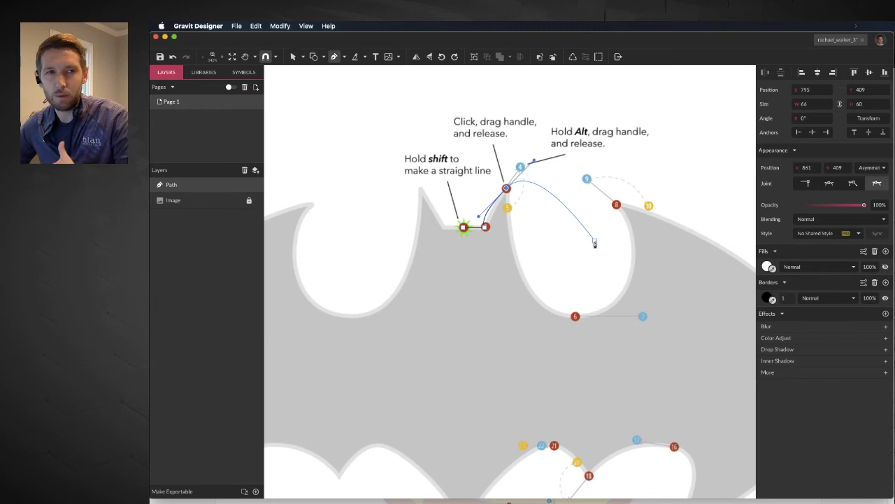
key("super+z")
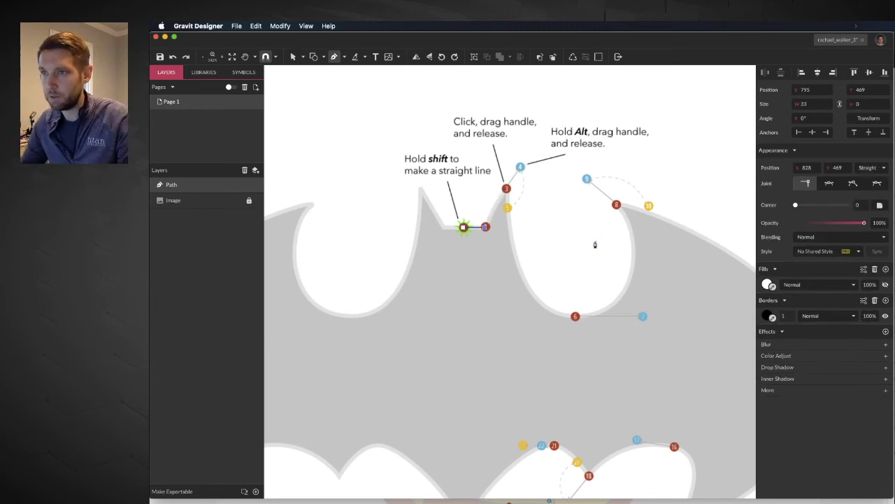
Step: Continue the path through points 3, 6 and 8, pulling handles to 4, 7 and 9 and bending the corner handles to 5 and 10
left_click_drag(506, 194, 523, 169)
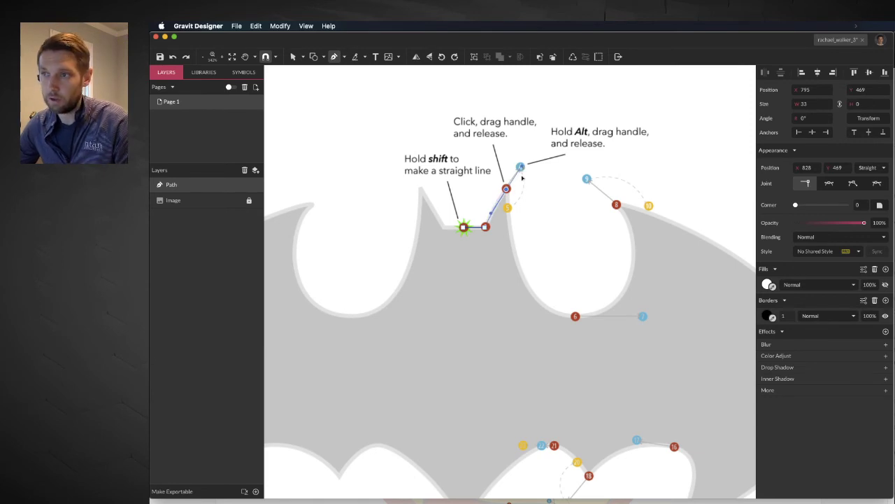
mouse_move(508, 207)
left_mouse_down()
mouse_move(510, 281)
mouse_move(562, 356)
mouse_move(514, 285)
mouse_move(576, 320)
mouse_move(643, 316)
left_mouse_up()
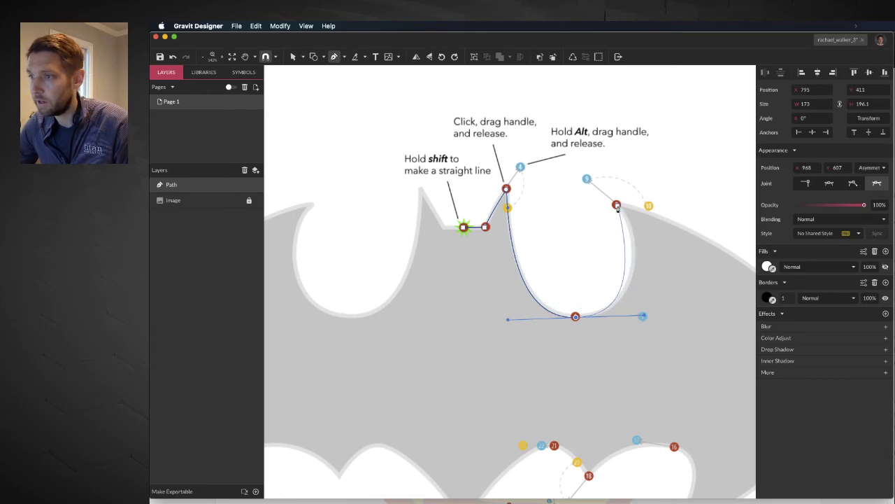
left_click_drag(616, 205, 588, 180)
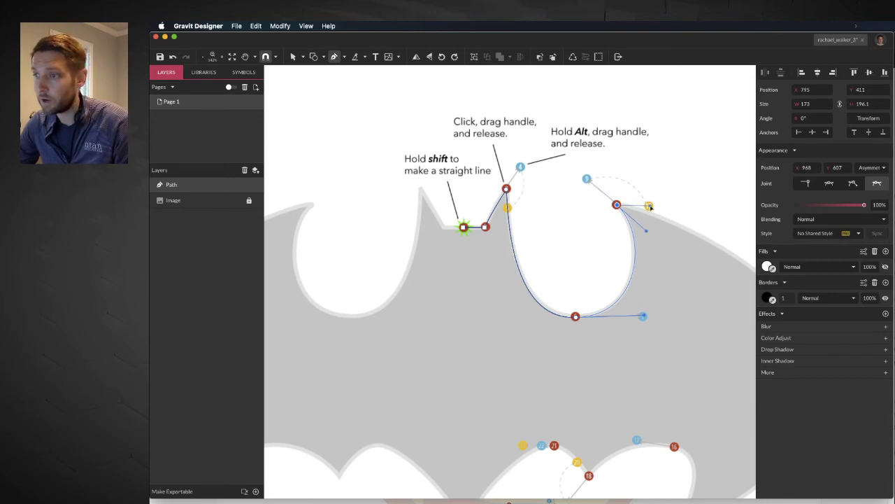
left_click(649, 205, "alt")
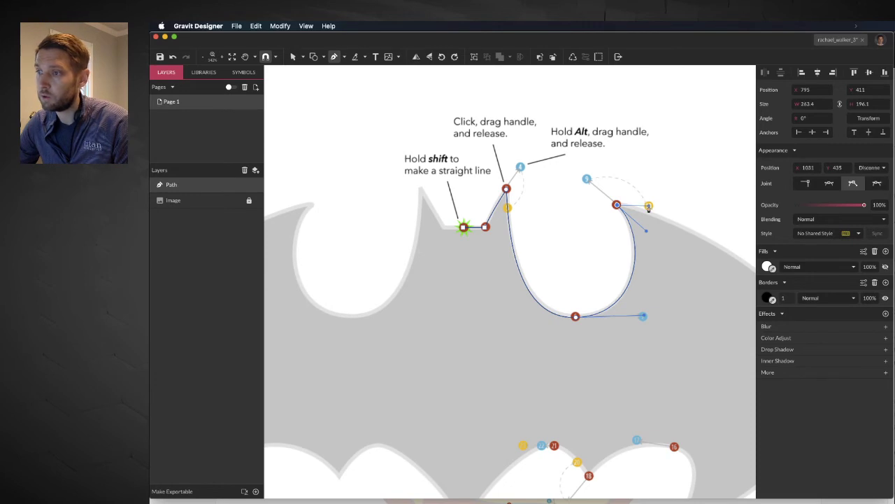
Step: Trace the outer wing through points 11 and 13, pulling handles to 12 and 14 and bending point 13's handle to 15
key("space")
left_click_drag(694, 272, 498, 172)
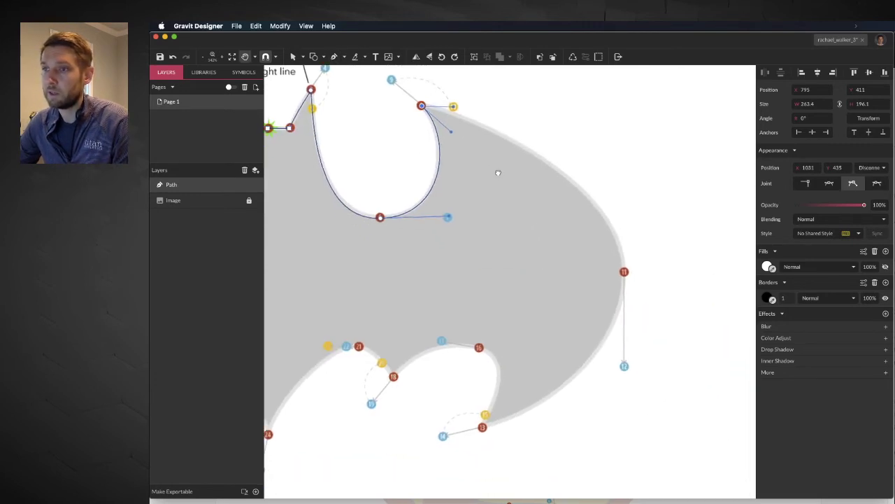
left_click(624, 272)
left_click_drag(624, 273, 625, 366)
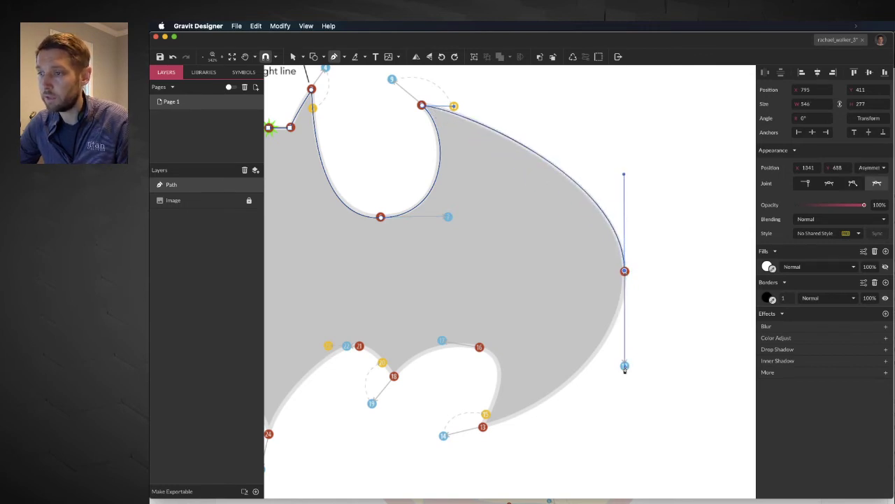
left_click(483, 427)
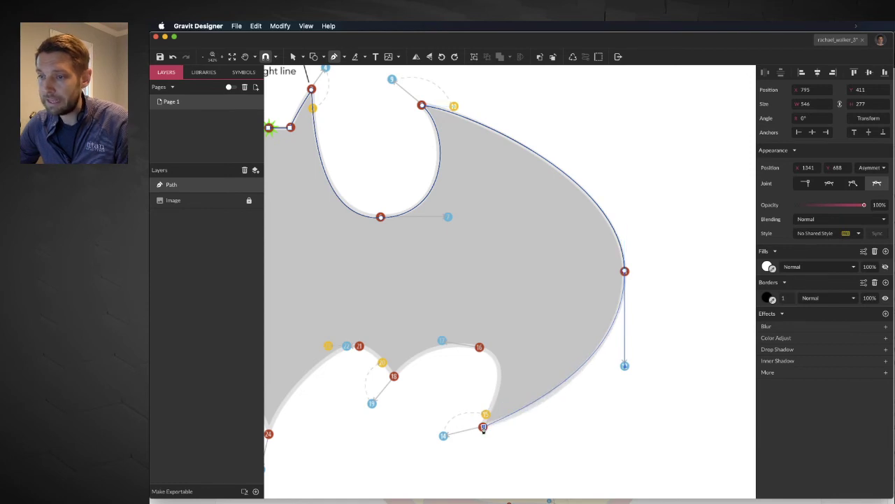
left_click_drag(483, 429, 443, 438)
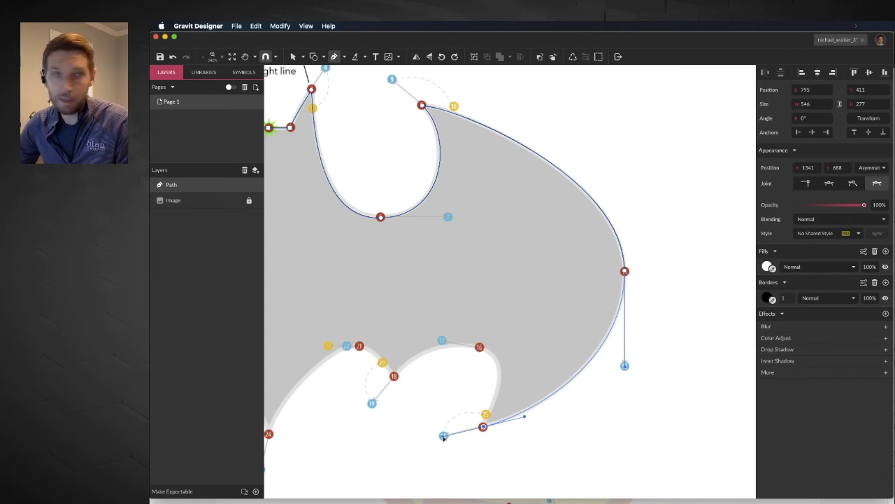
left_click(484, 416)
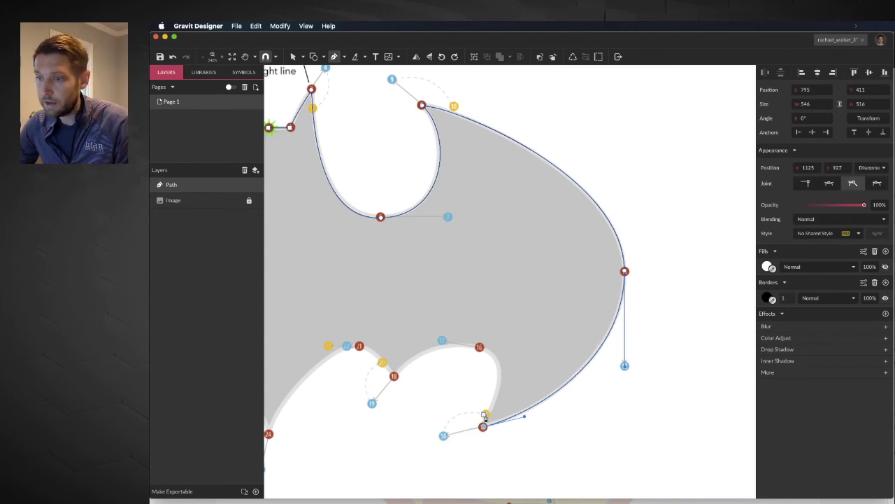
Step: Trace the lower wing scallops through points 16, 18 and 21, with handles to 17, 19 and 22 and corner handles bent to 20 and 23
left_click_drag(548, 315, 587, 299)
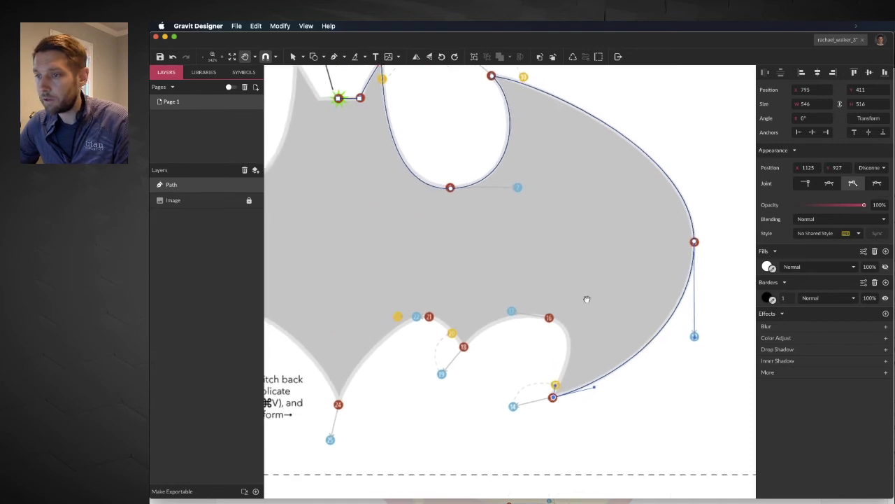
key("p")
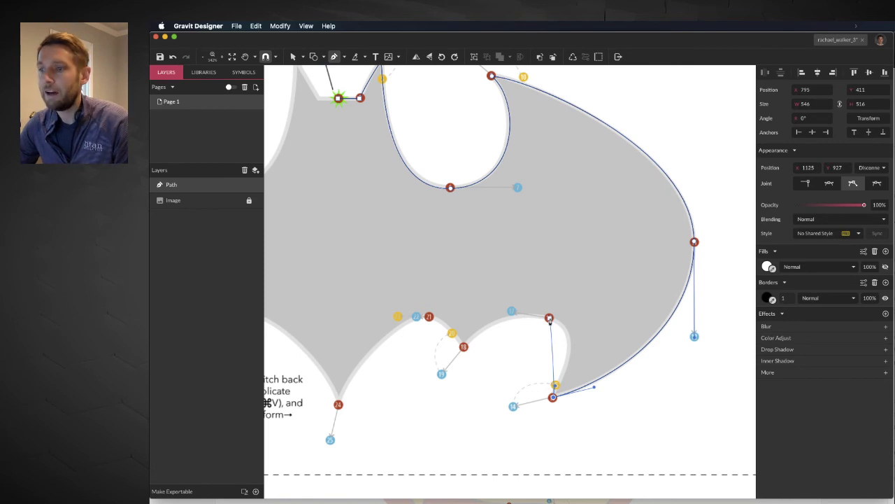
left_click_drag(550, 318, 545, 270)
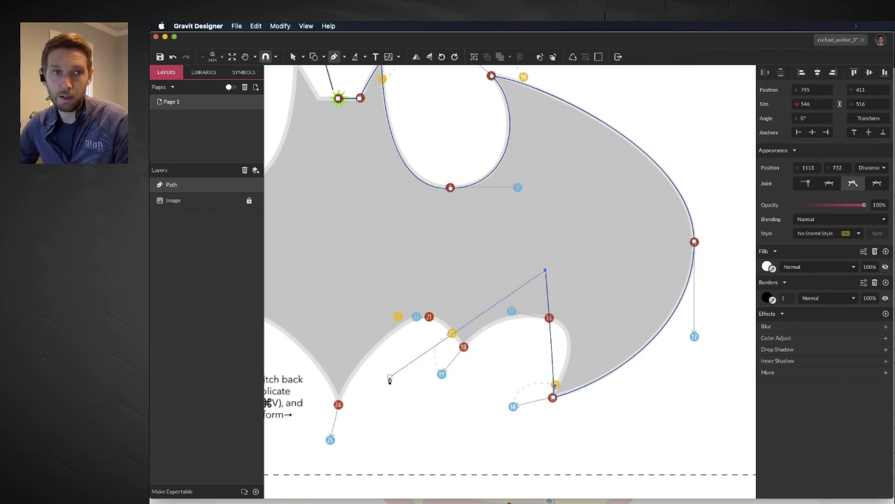
key("super+z")
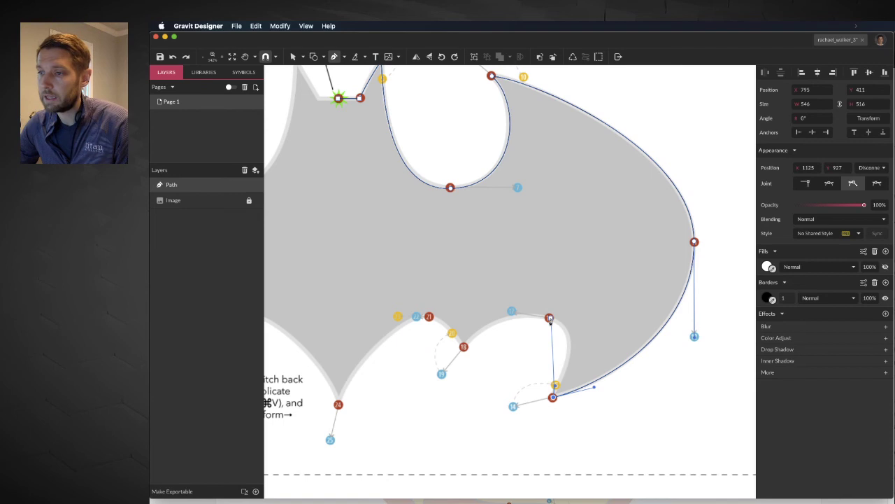
left_click_drag(549, 318, 511, 311)
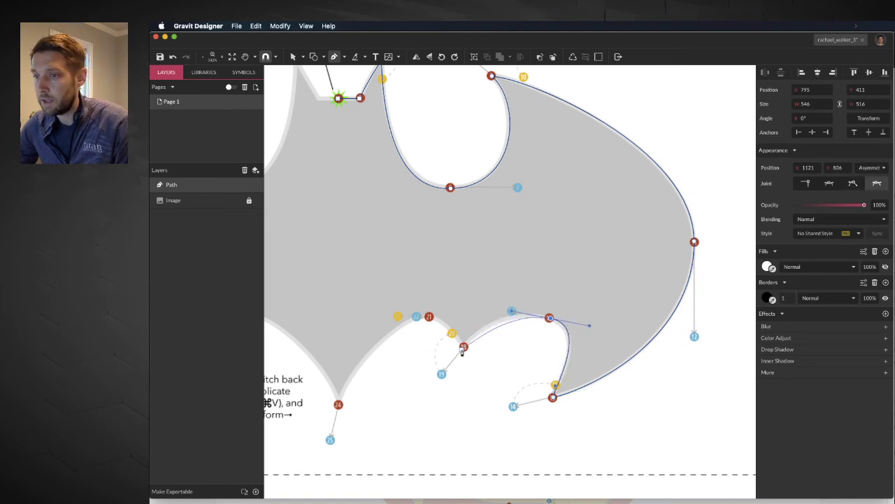
left_click_drag(464, 348, 442, 375)
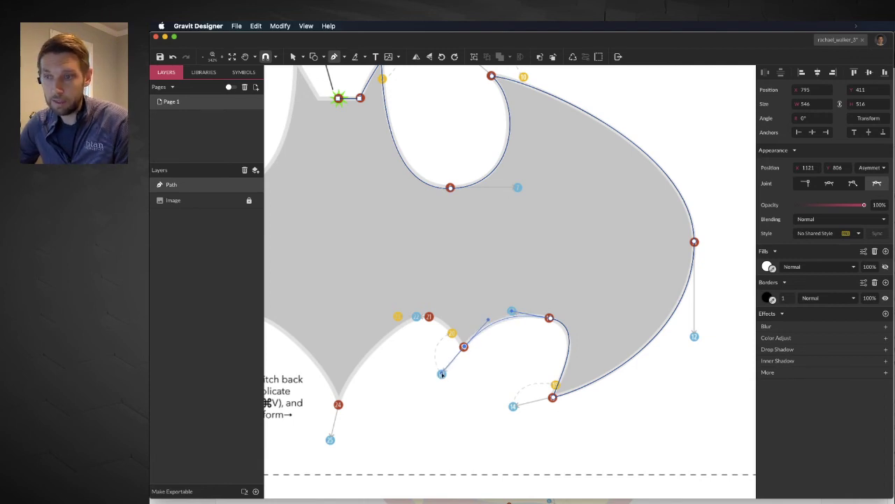
left_click(453, 334)
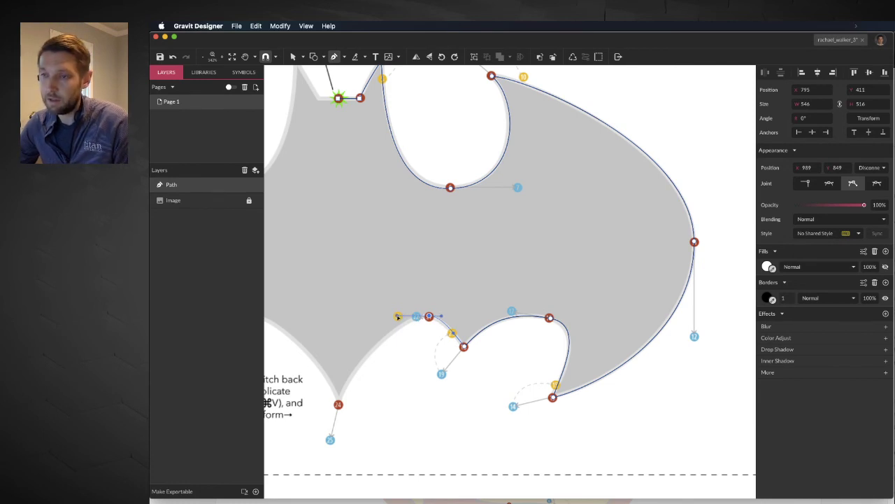
Step: Add point 24 with its handle toward 25, and close the half-bat path with a straight segment back to point 1
left_click_drag(397, 317, 449, 427)
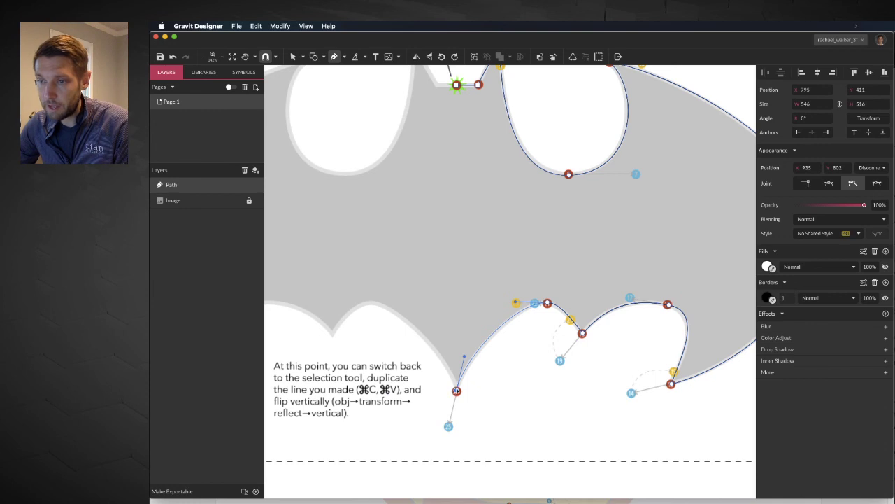
left_click_drag(456, 390, 457, 89)
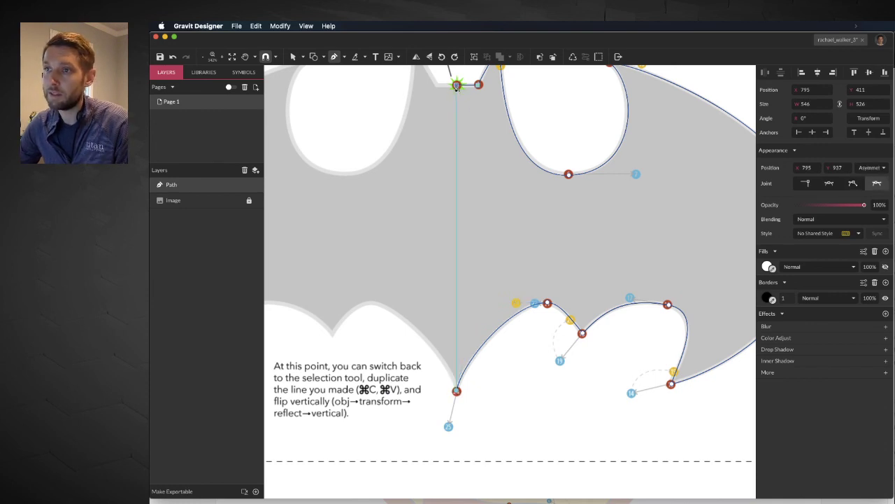
left_click(457, 85)
scroll(478, 288, "down", 5)
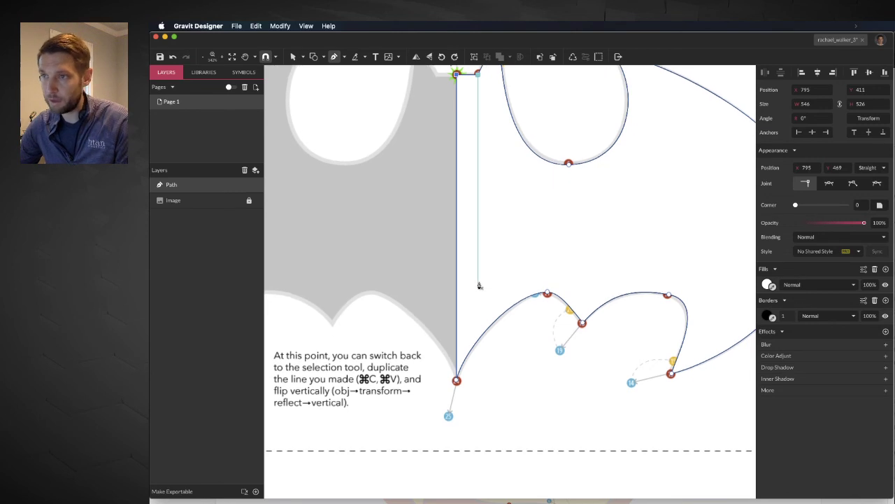
key("space")
left_click_drag(486, 252, 505, 260)
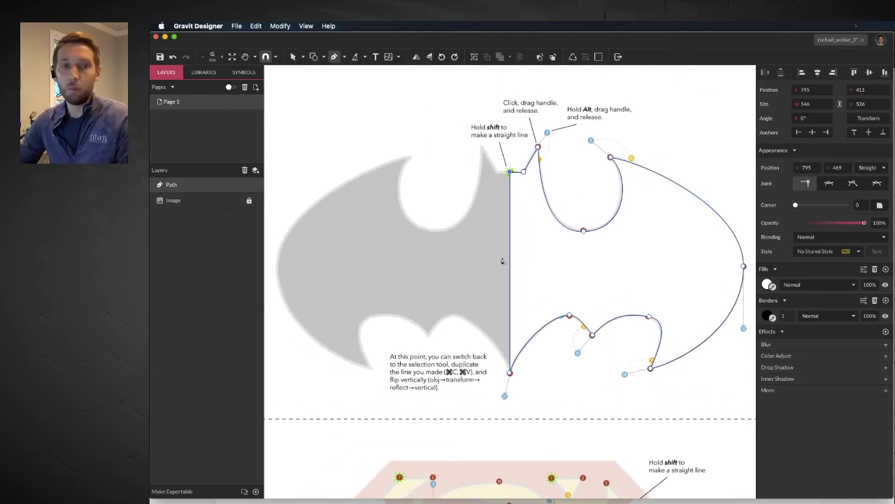
Step: Switch to the Pointer tool and duplicate the closed half-bat path by copying and pasting it
left_click(293, 57)
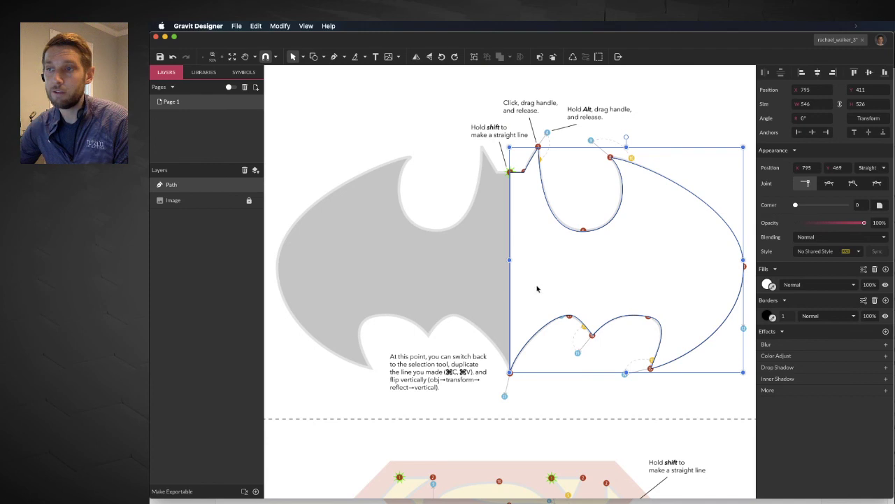
left_click(303, 58)
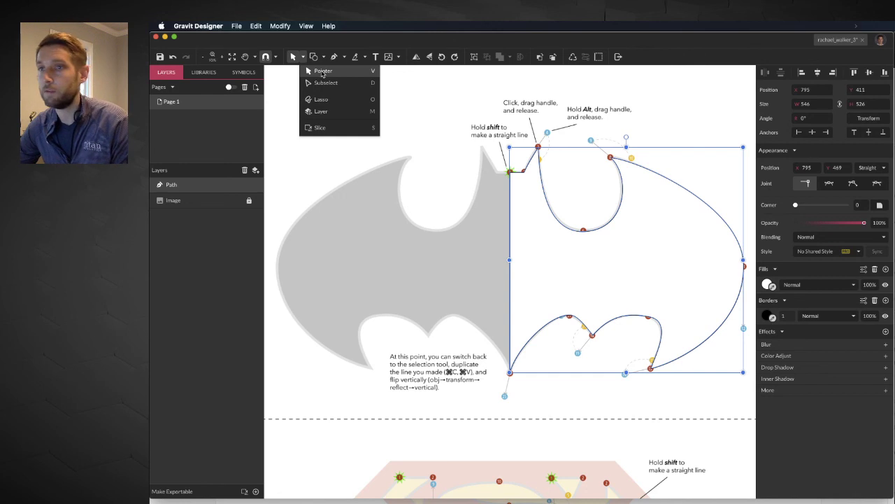
left_click(541, 235)
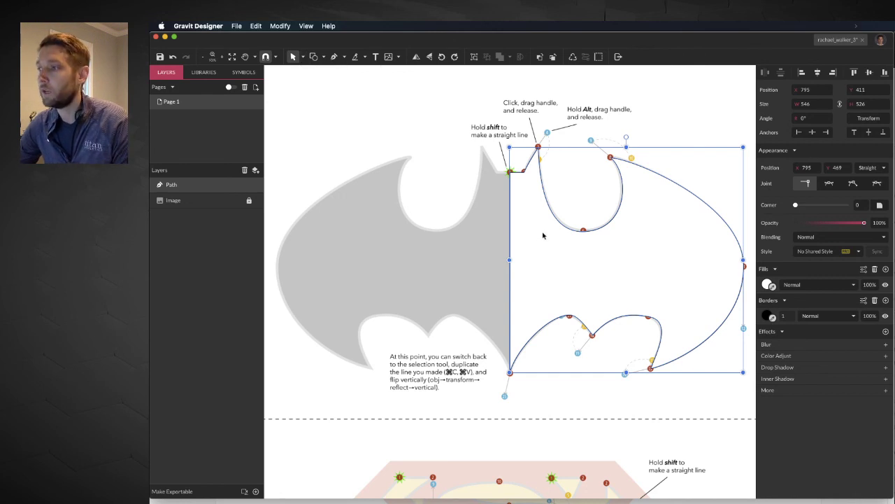
key("super+c")
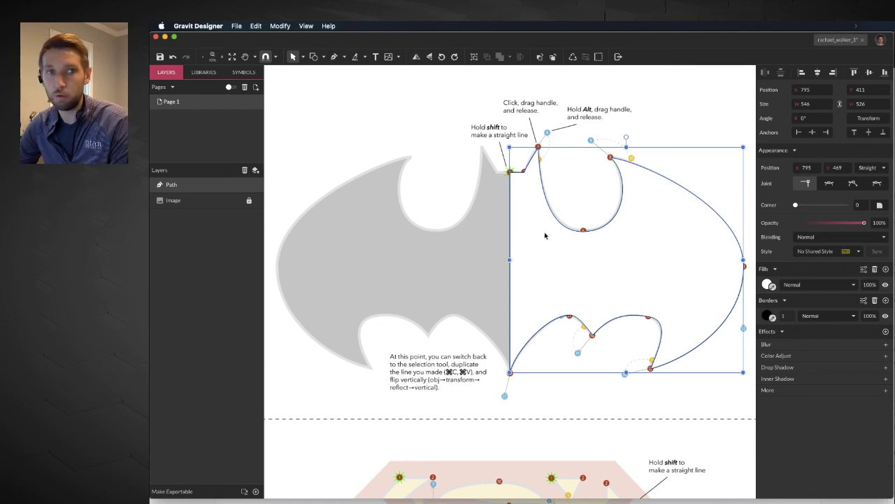
key("super+v")
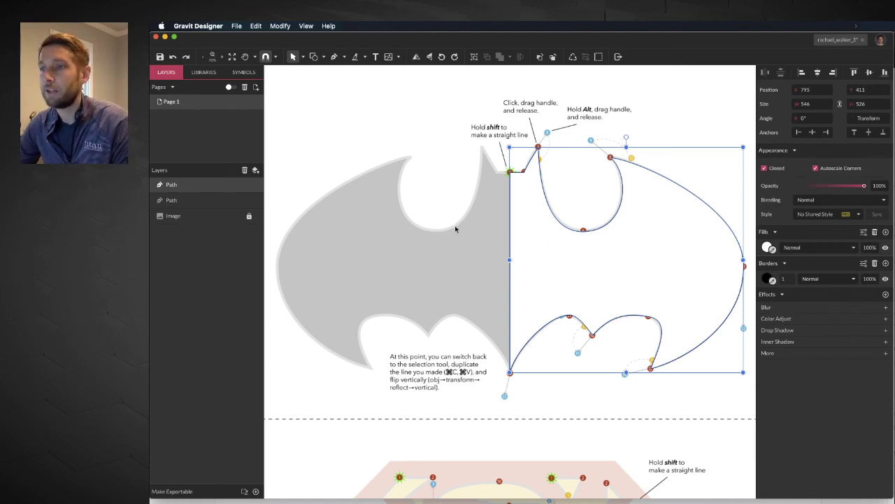
Step: Move the copied half-bat toward the left wing of the template and flip it horizontally
key("shift+h")
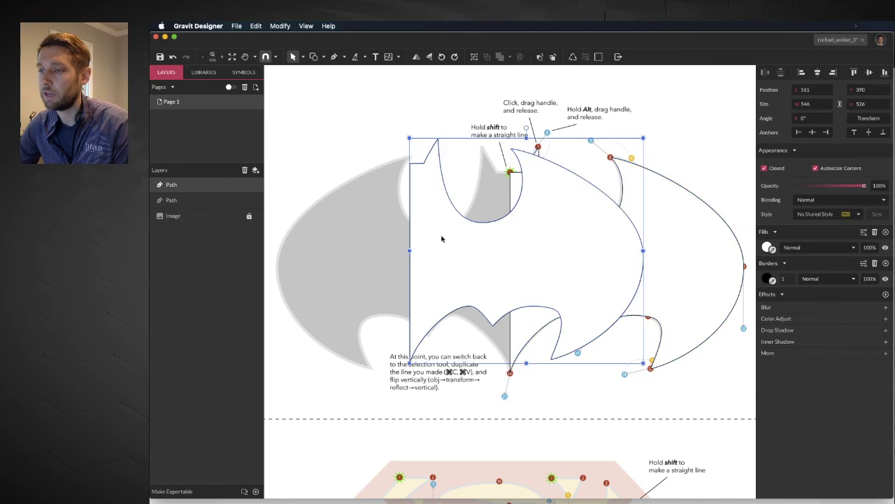
right_click(475, 243)
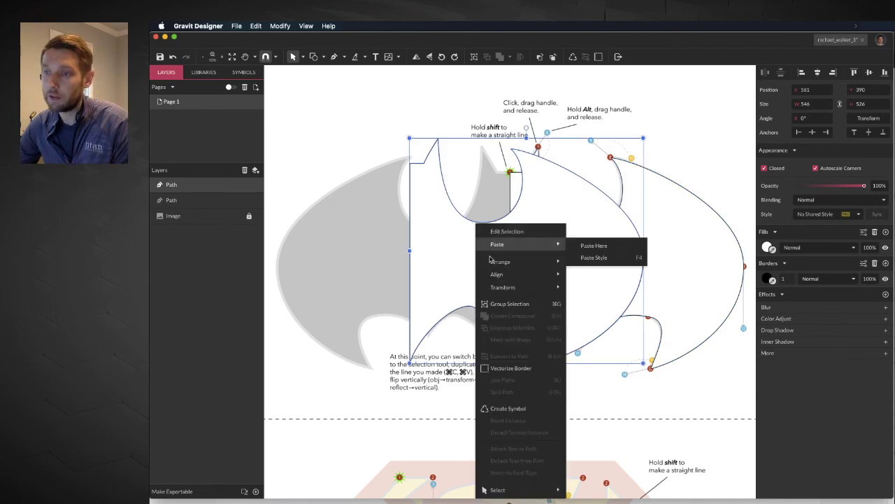
mouse_move(537, 288)
left_click(619, 315)
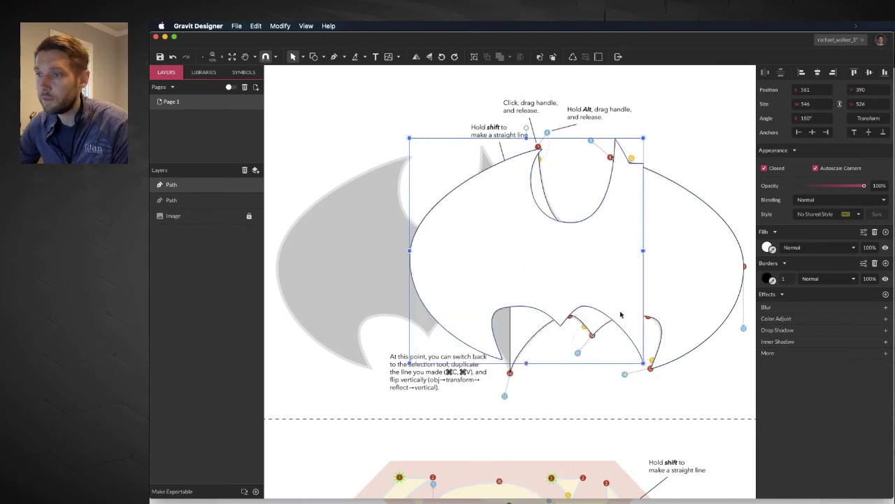
Step: Align the flipped copy with the original along their straight center edges and unite both halves into one compound shape
left_click_drag(494, 278, 497, 286)
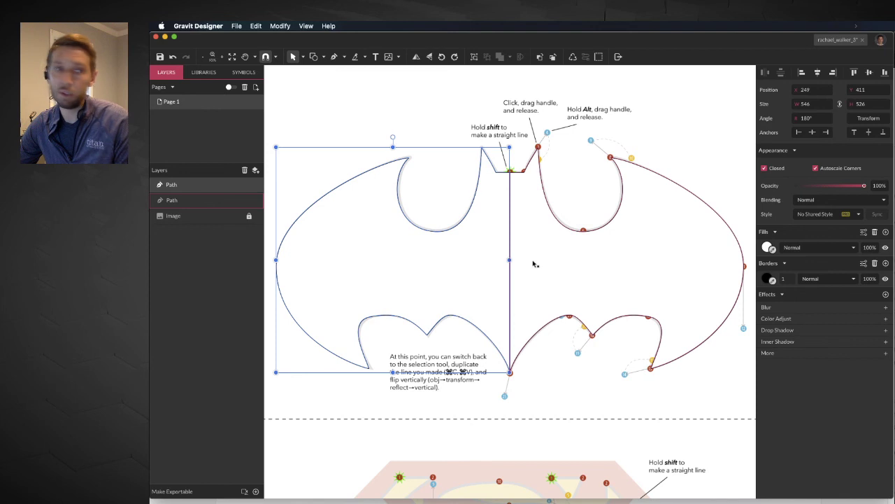
left_click(534, 264, "shift")
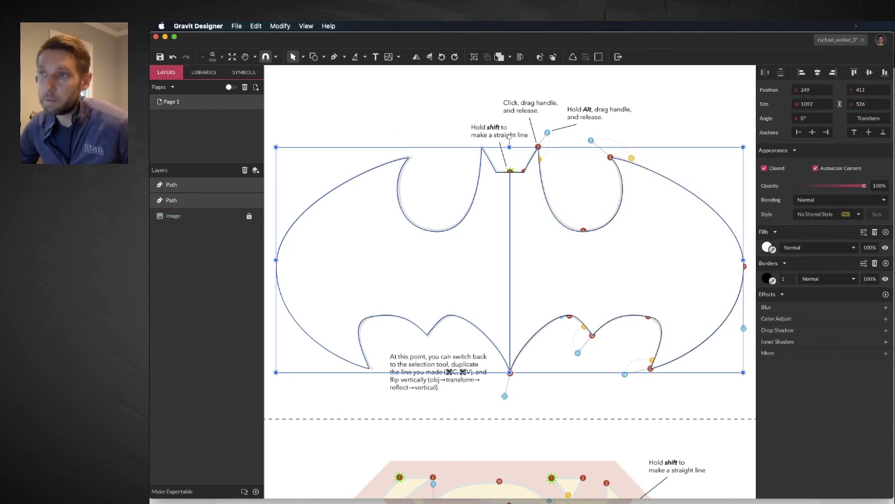
left_click(499, 58)
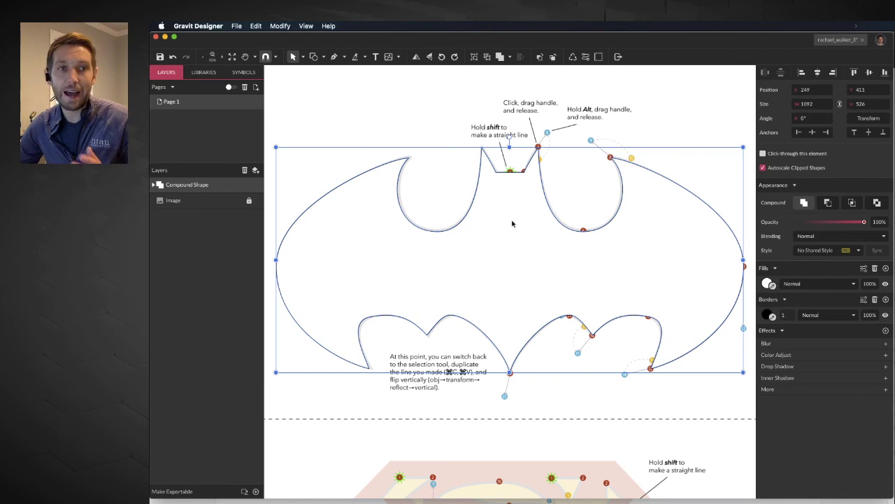
Step: Set the bat shape's border width to 10 and its fill to yellow #FFFF00
left_click(787, 315)
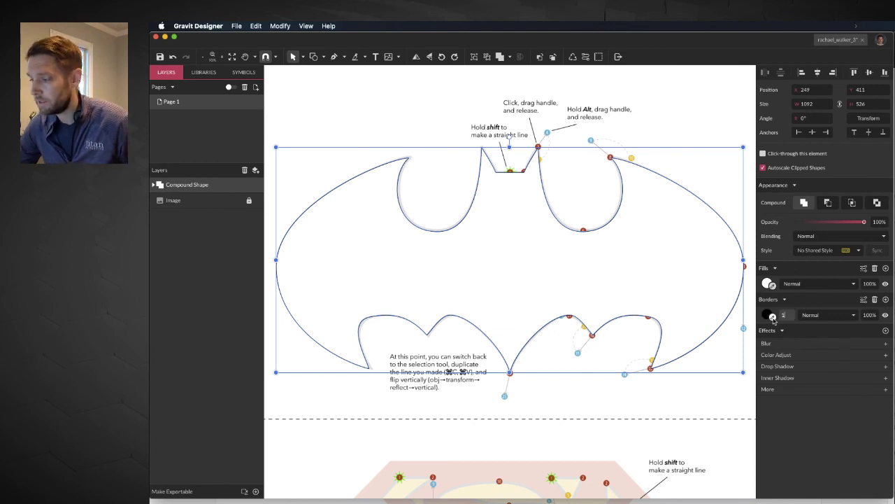
type("0")
key("Return")
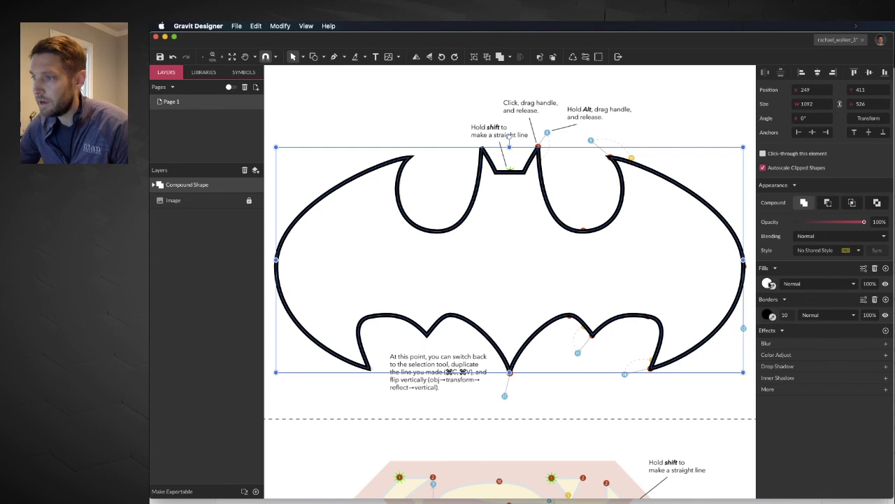
left_click(769, 284)
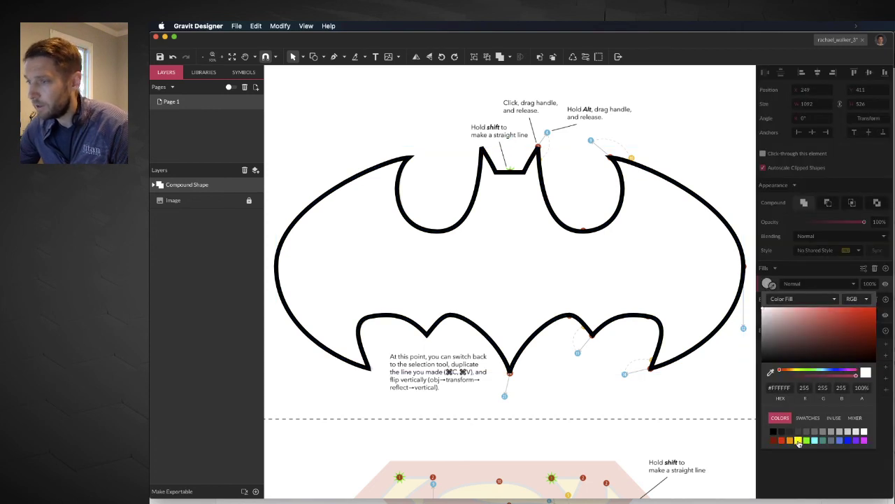
left_click(800, 442)
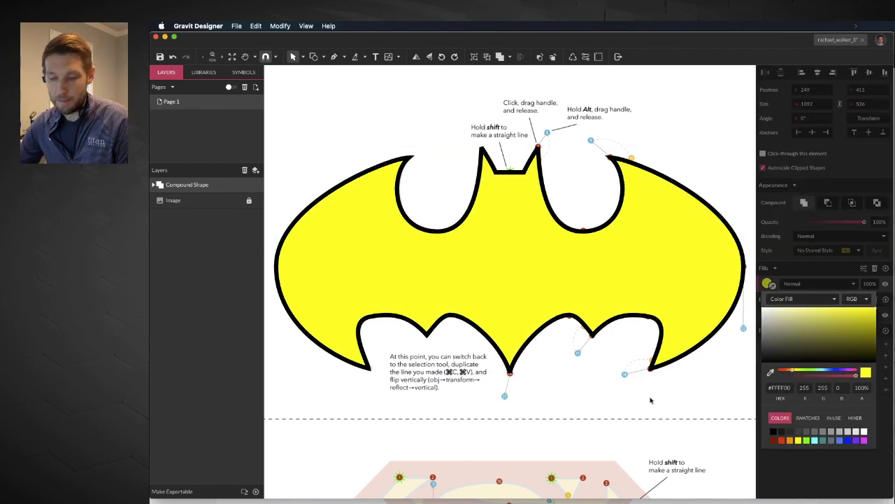